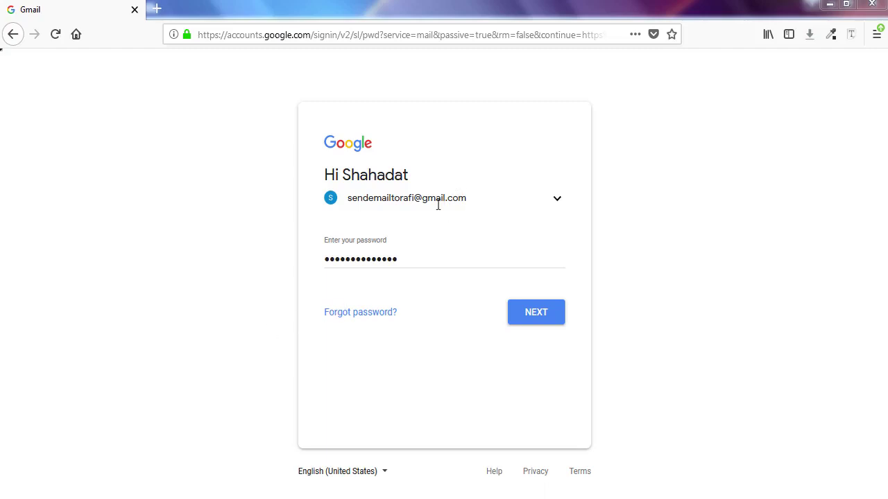
# Focus the Firefox password field and open its context menu twice, dismissing it both times.
pyautogui.click(408, 260)
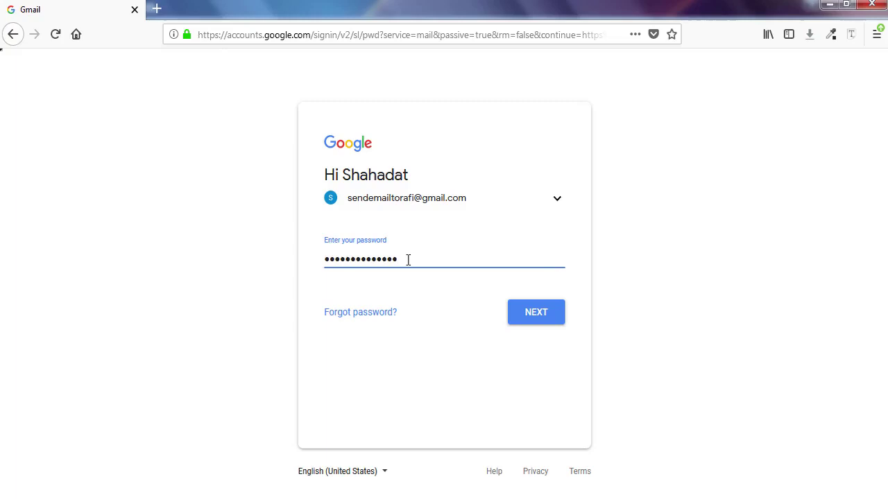
pyautogui.rightClick(408, 260)
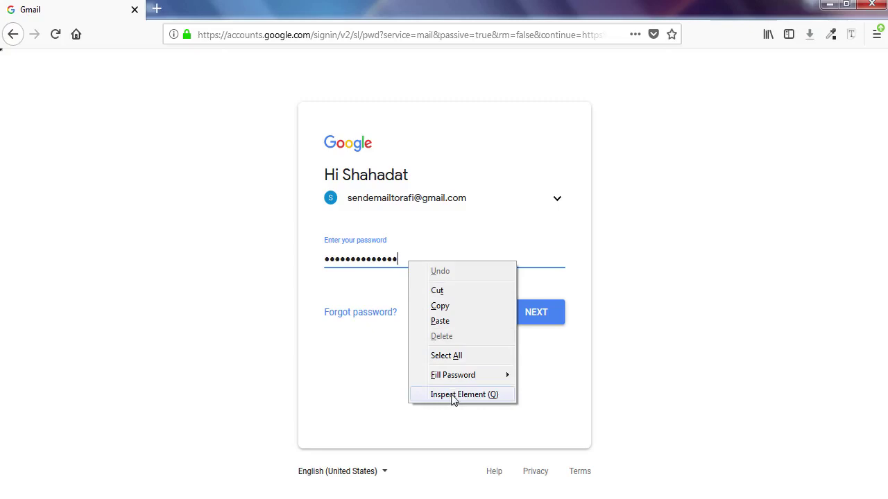
pyautogui.press('Escape')
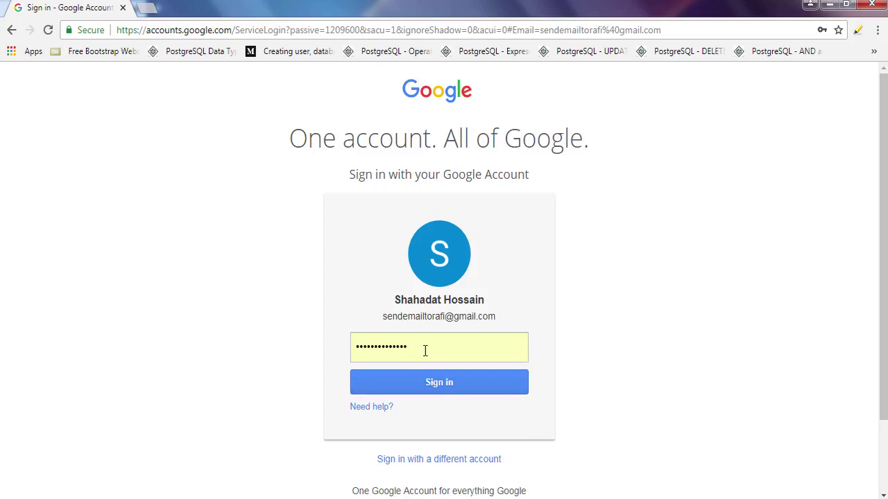
pyautogui.rightClick(425, 351)
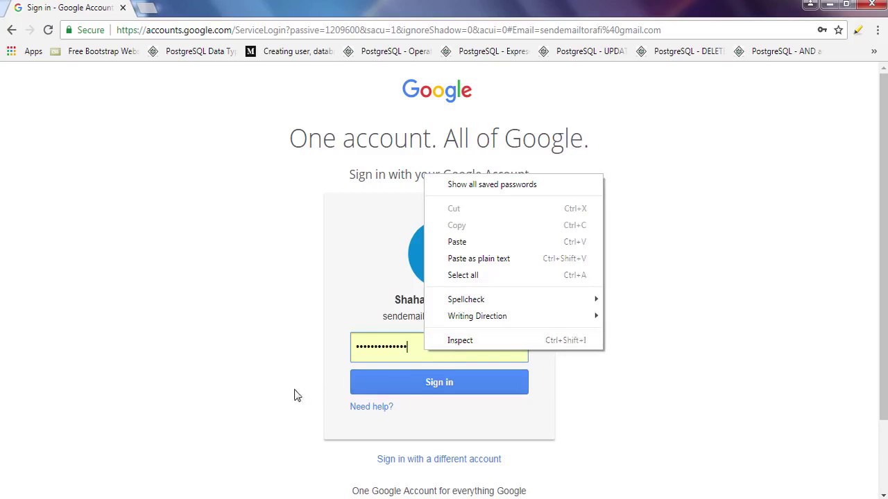
pyautogui.click(269, 377)
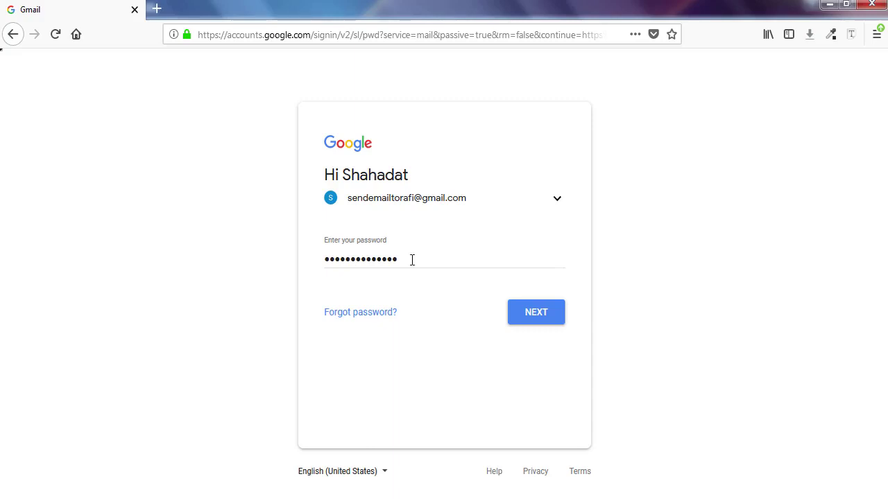
# Inspect the Firefox password field, change type="password" to "text", and minimize DevTools.
pyautogui.rightClick(412, 260)
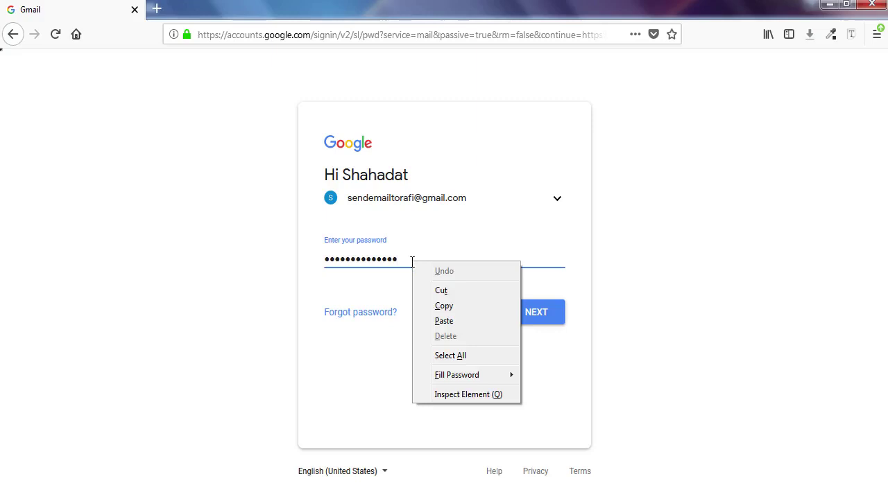
pyautogui.click(448, 396)
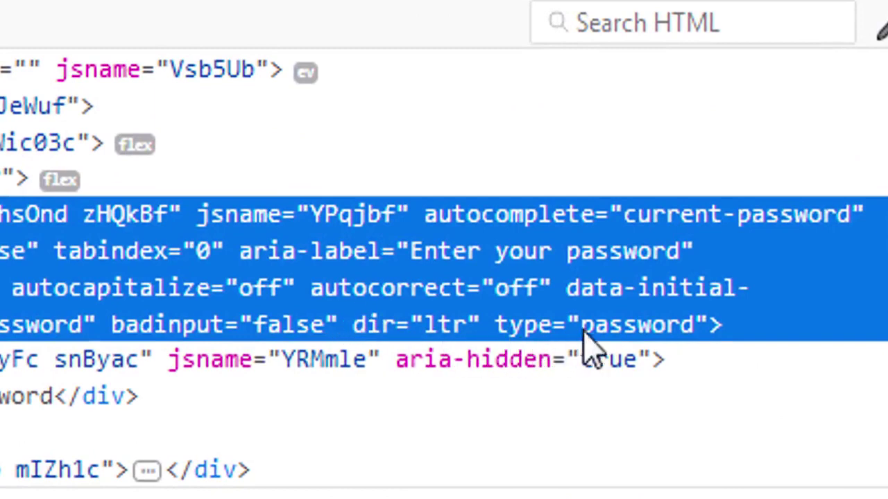
pyautogui.doubleClick(693, 326)
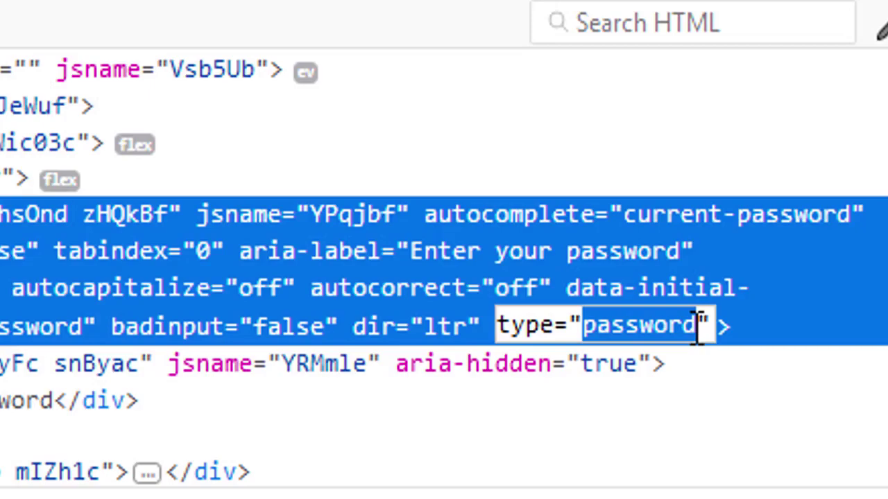
pyautogui.write('te')
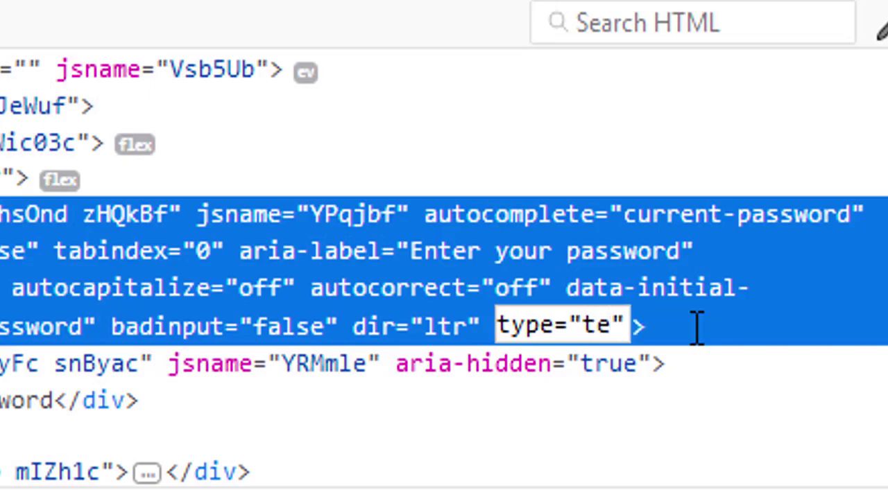
pyautogui.write('xt')
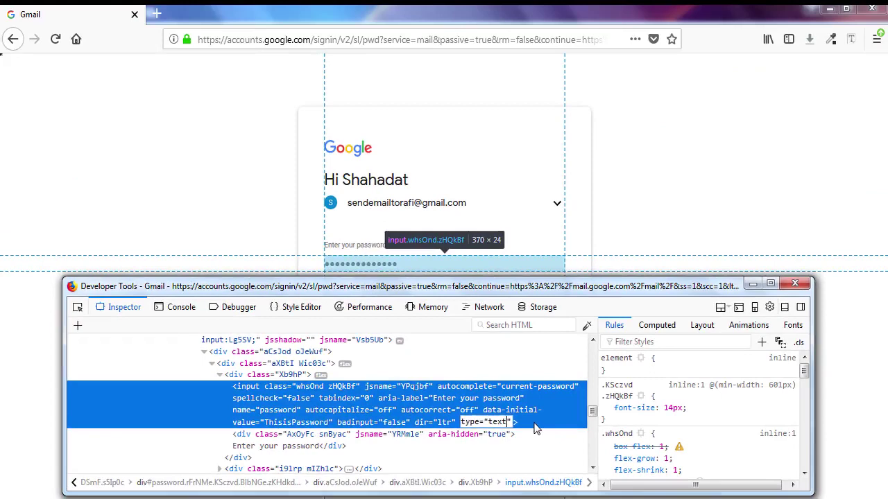
pyautogui.press('Return')
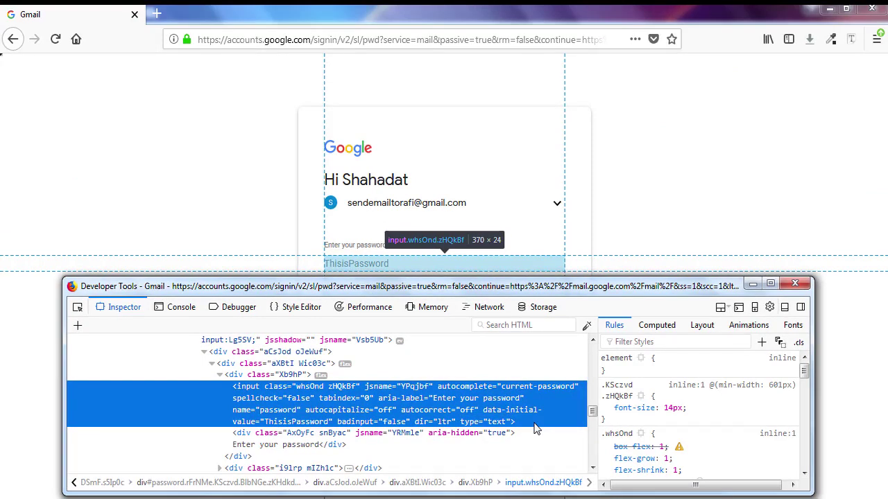
pyautogui.click(753, 284)
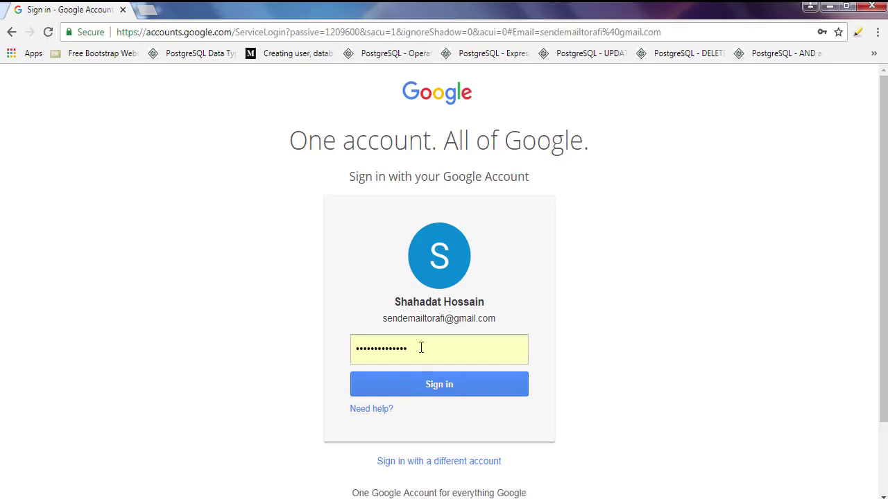
# Inspect Chrome's password field, change its type to "text", then dismiss the saved-password suggestion.
pyautogui.rightClick(421, 348)
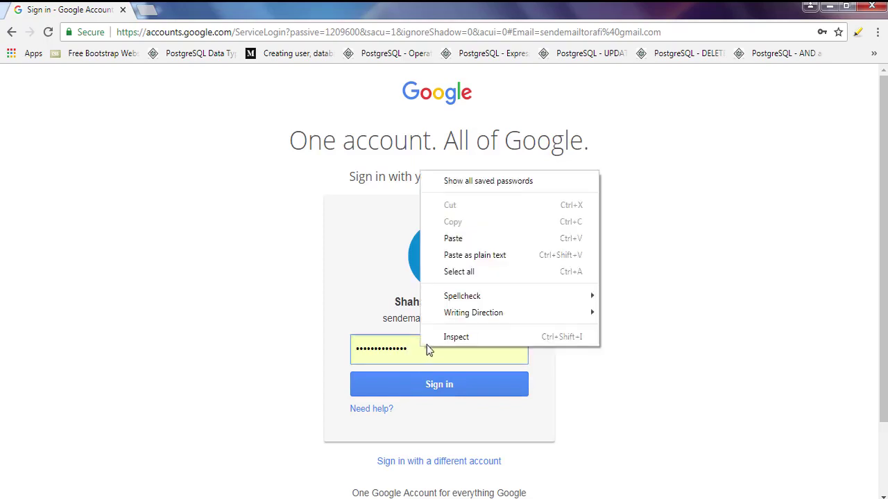
pyautogui.click(428, 343)
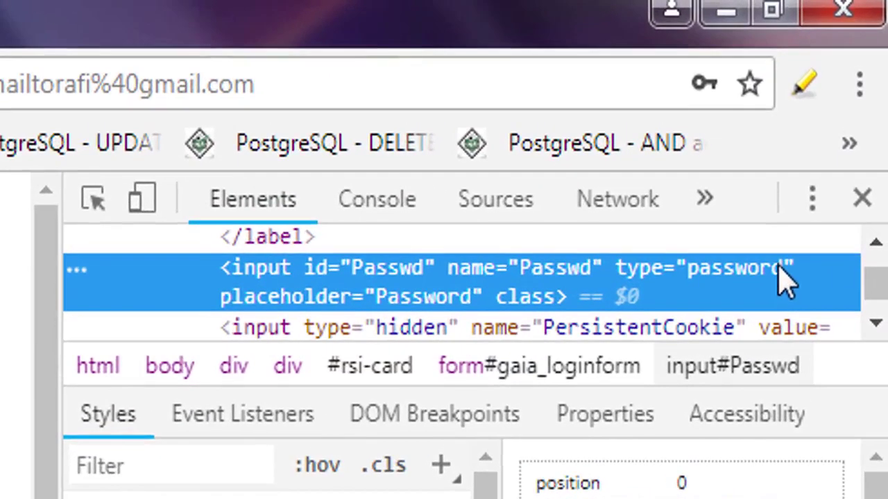
pyautogui.doubleClick(778, 269)
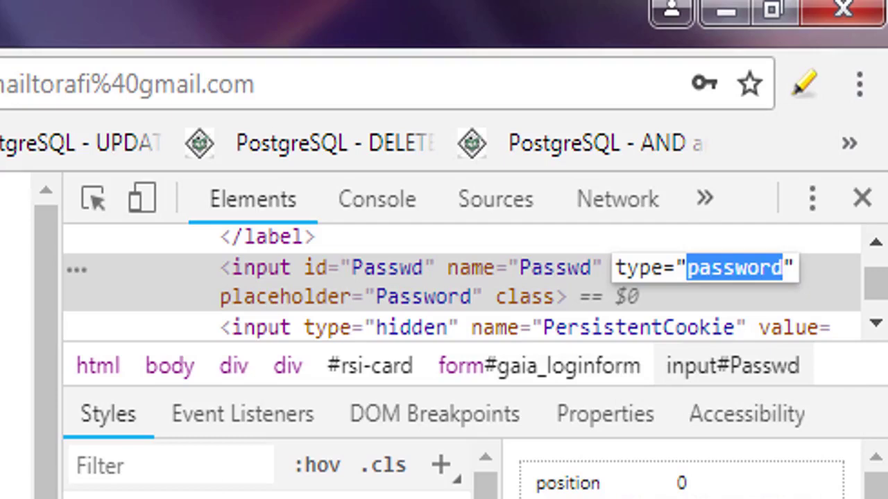
pyautogui.write('text')
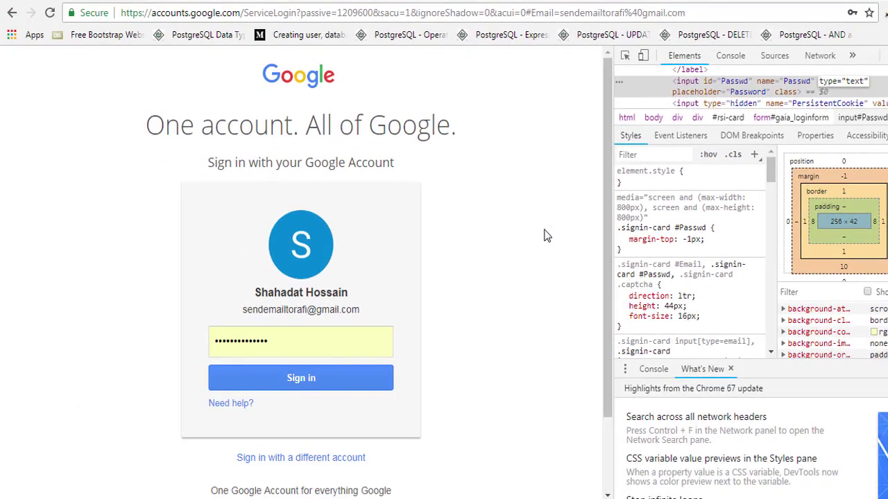
pyautogui.press('Return')
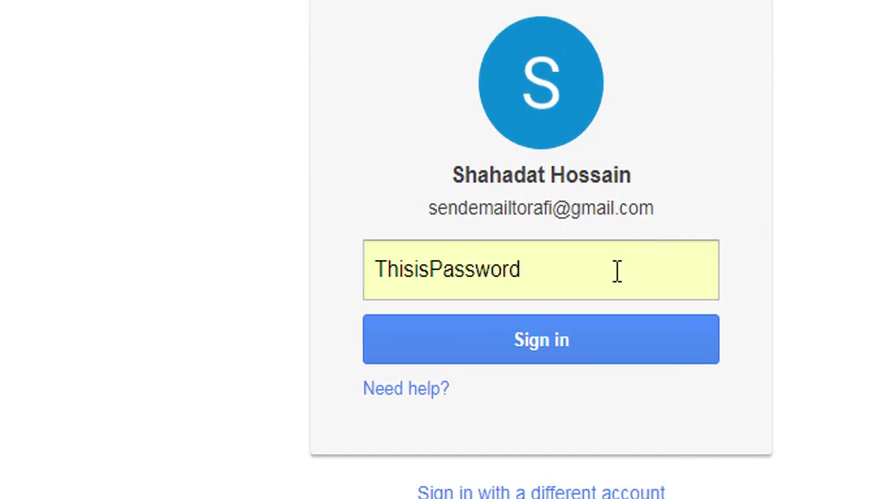
pyautogui.click(616, 270)
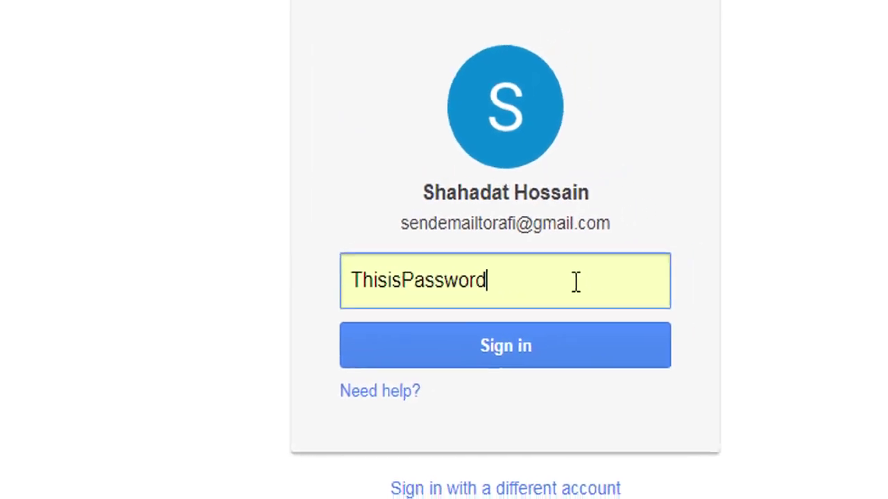
pyautogui.press('Escape')
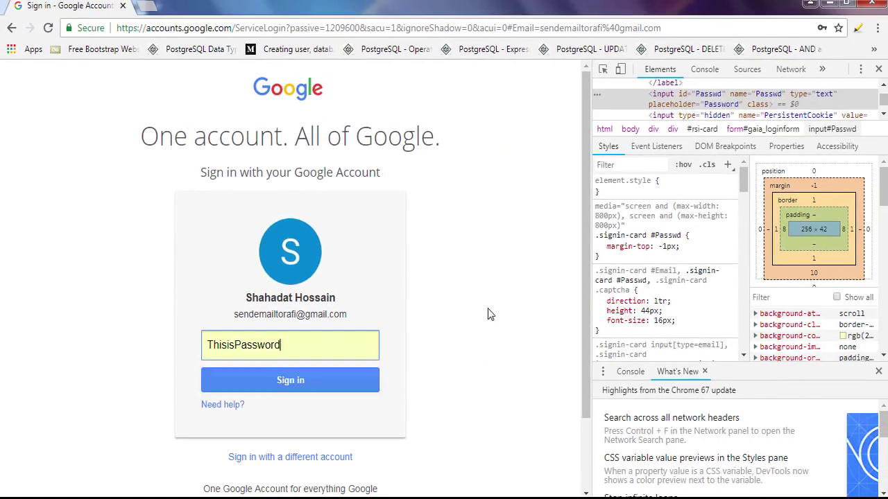